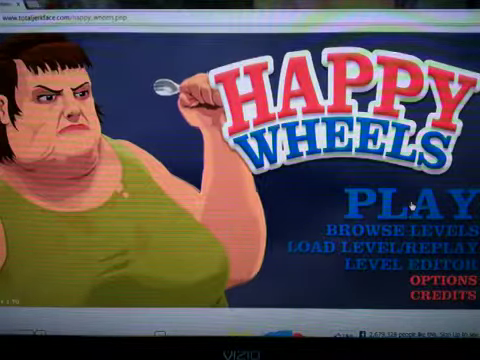
# - Leave the Happy Wheels title screen for the Featured Levels browser
pyautogui.click(410, 205)
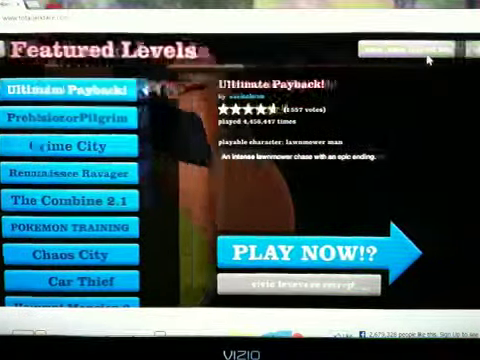
# - Switch to the User Submitted Levels list and re-sort it by a chosen order
pyautogui.click(428, 58)
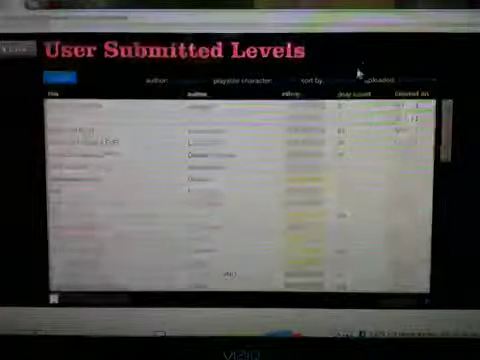
pyautogui.click(345, 80)
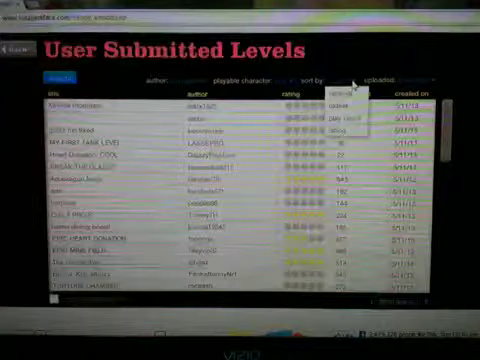
pyautogui.click(352, 84)
pyautogui.click(350, 80)
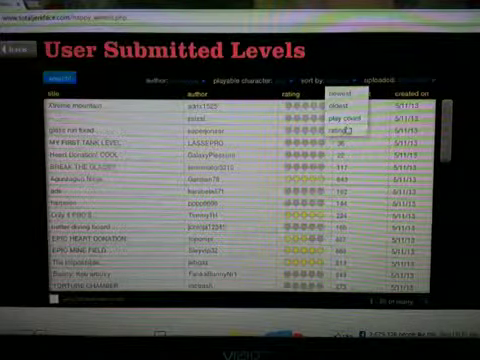
pyautogui.click(347, 131)
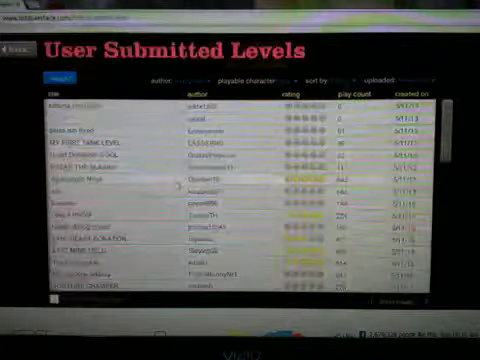
# - Expand the Xtreme mountain level's details and launch it to character selection
pyautogui.click(165, 106)
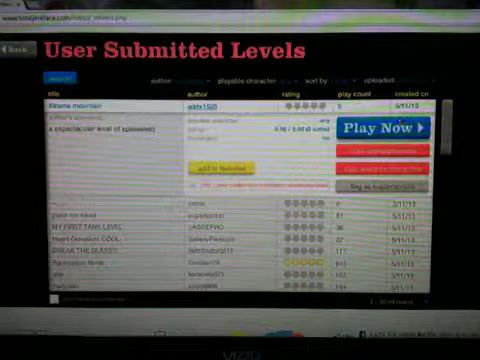
pyautogui.click(383, 128)
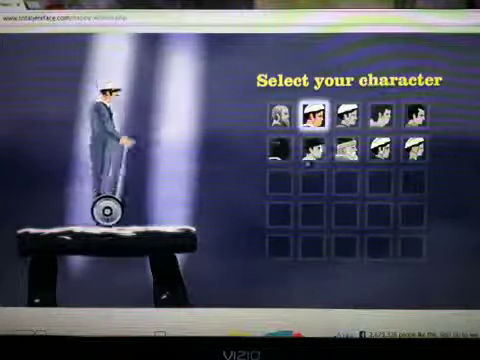
# - Pick a character and begin the Xtreme mountain level
pyautogui.click(344, 120)
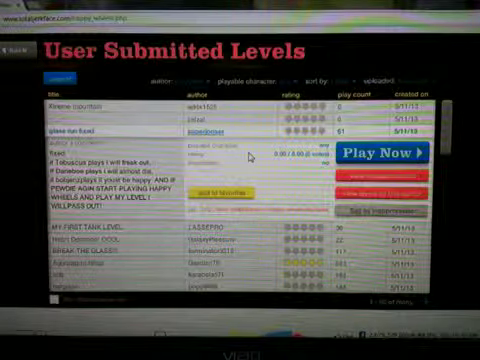
# - Start the glass run fixed level with the Segway rider
pyautogui.click(380, 152)
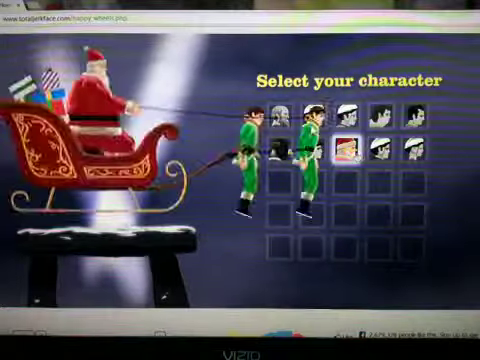
pyautogui.click(314, 117)
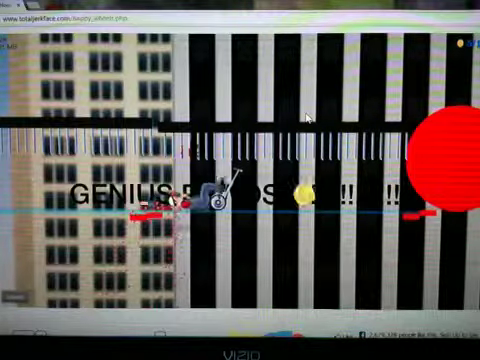
# - Pause the glass run fixed attempt and switch to a different character after the crash
pyautogui.press('Escape')
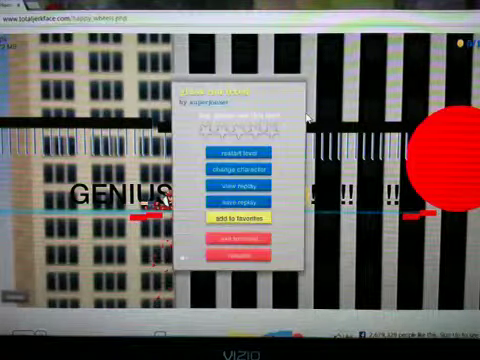
pyautogui.click(250, 170)
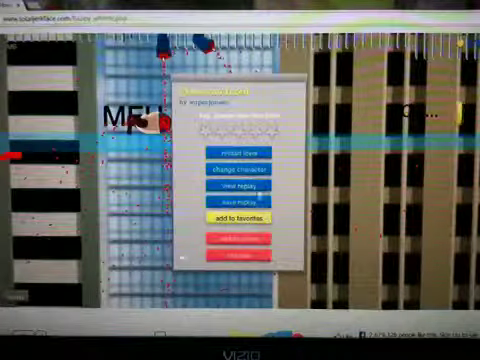
pyautogui.click(256, 172)
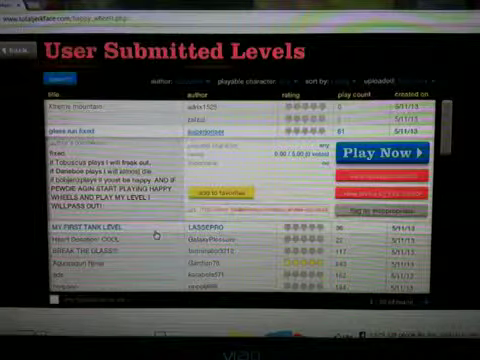
# - Expand the MY FIRST TANK LEVEL row to reveal its description
pyautogui.click(157, 229)
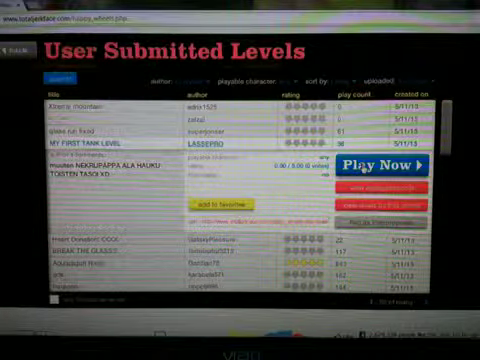
# - Start MY FIRST TANK LEVEL, previewing the bicycle dad and mobility-scooter characters
pyautogui.click(377, 165)
pyautogui.click(280, 116)
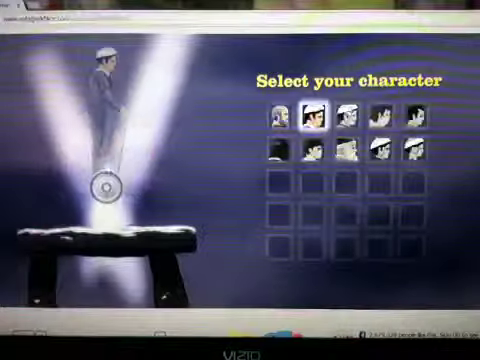
pyautogui.click(347, 116)
pyautogui.click(380, 116)
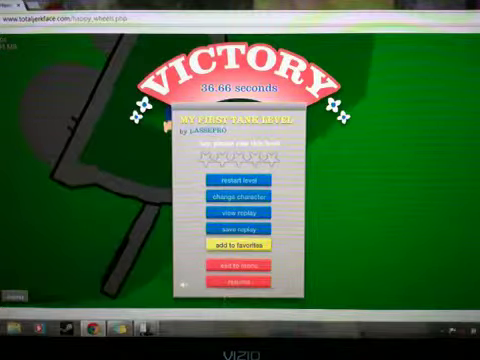
# - Exit the won tank level to the list and show BREAK THE GLASS!! details
pyautogui.click(239, 265)
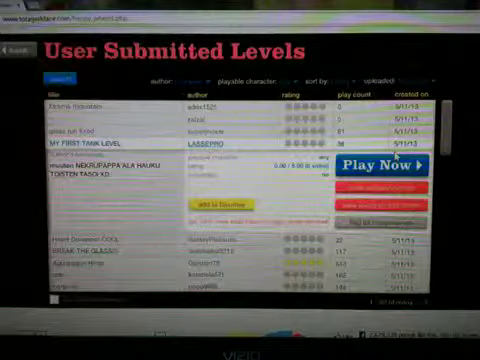
pyautogui.moveTo(443, 145); pyautogui.dragTo(443, 165)
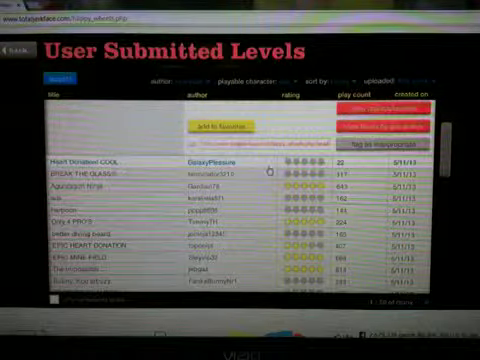
pyautogui.click(248, 173)
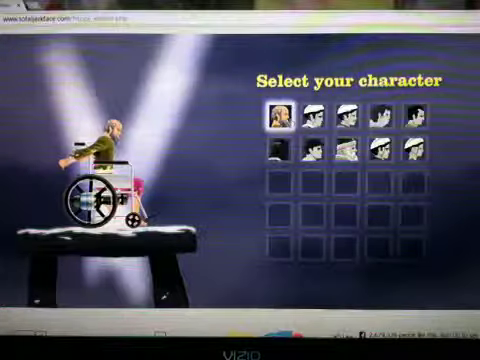
# - Choose a rider at character selection to start BREAK THE GLASS!!
pyautogui.click(314, 117)
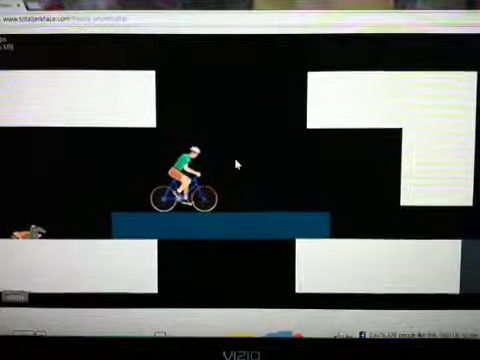
# - Ride the bicycle forward along the platform past the white block, then pause after crashing
pyautogui.press('Up')
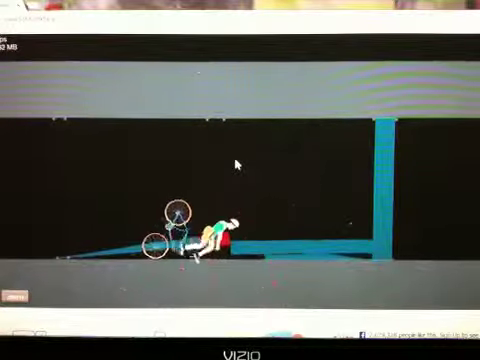
pyautogui.press('Escape')
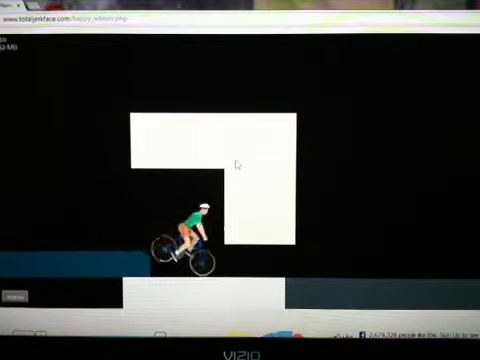
# - Ride the bicycle forward over the gap until it flips onto the lower white block
pyautogui.press('Up')
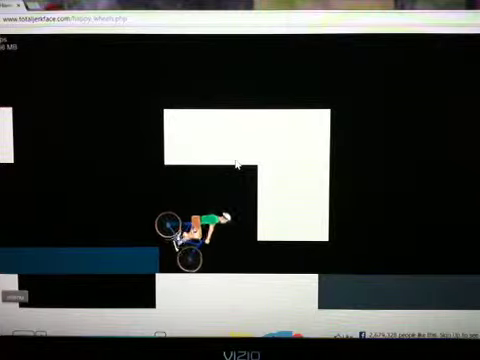
pyautogui.press('Up')
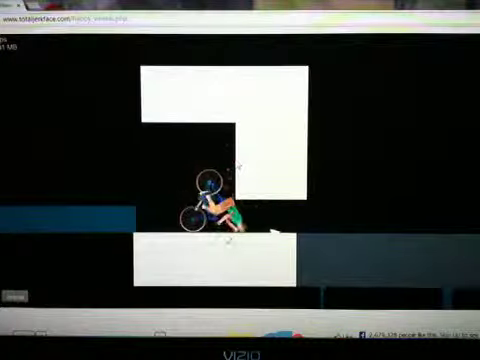